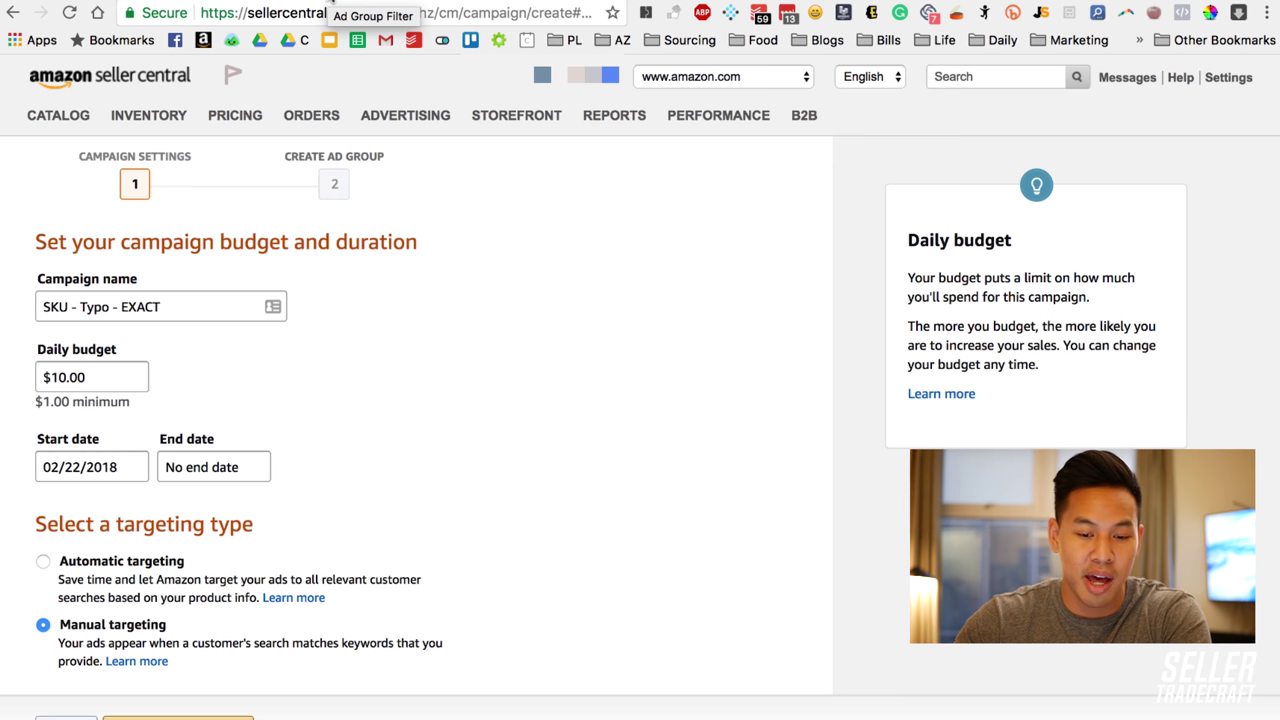
- Copy the umbrella keywords from A6 downward in Excel's keyword sheet and open the SEObook typo generator
{"action": "key", "text": "ctrl+Up"}
{"action": "left_click", "coordinate": [423, 363]}
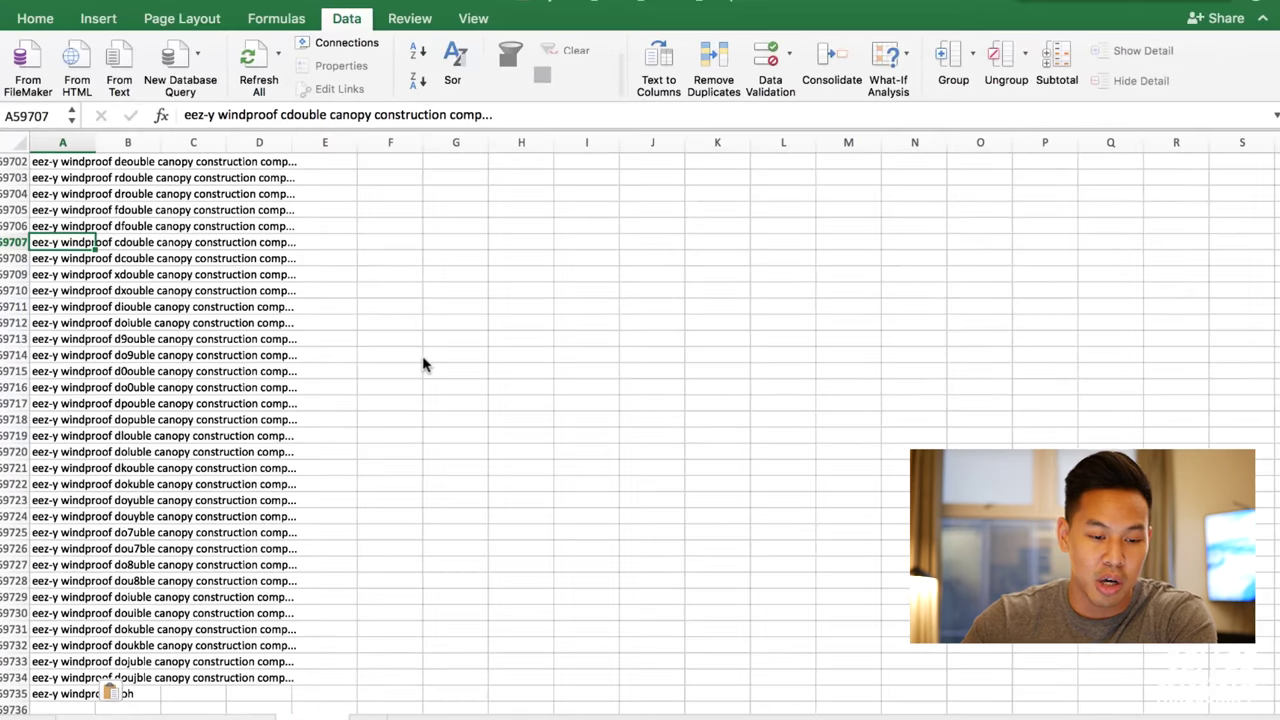
{"action": "left_click", "coordinate": [66, 356]}
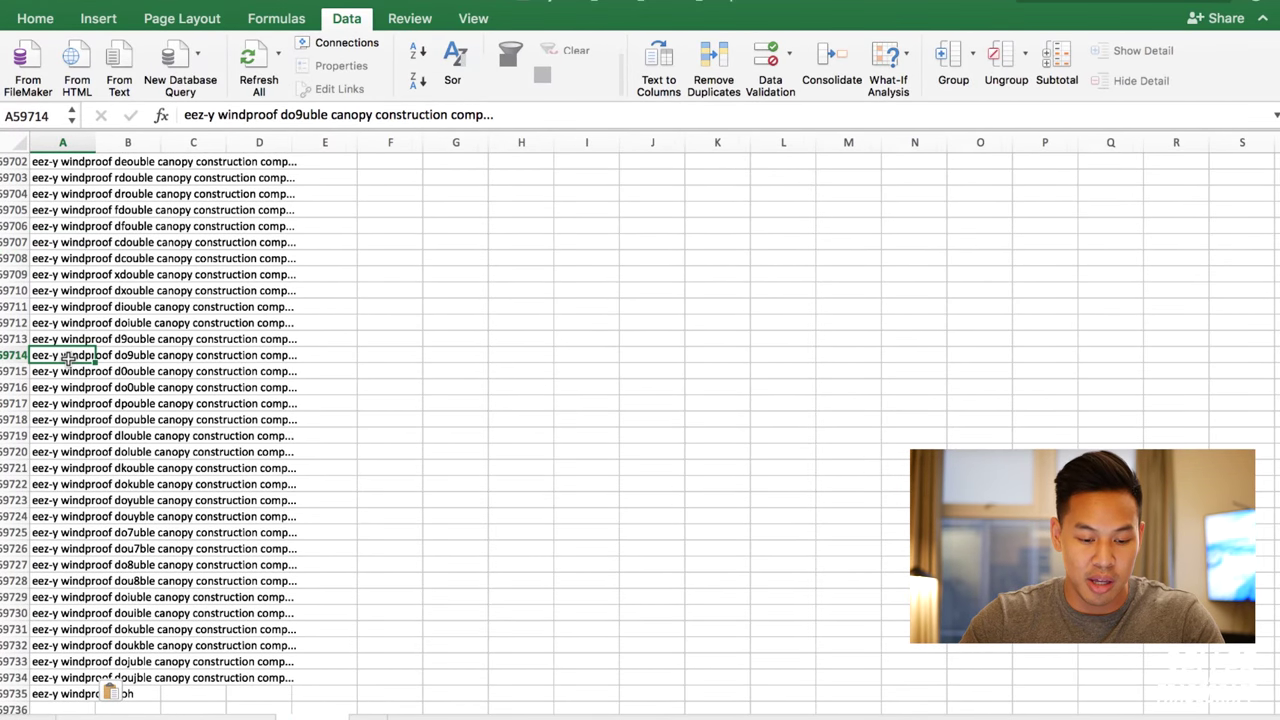
{"action": "key", "text": "super+Up"}
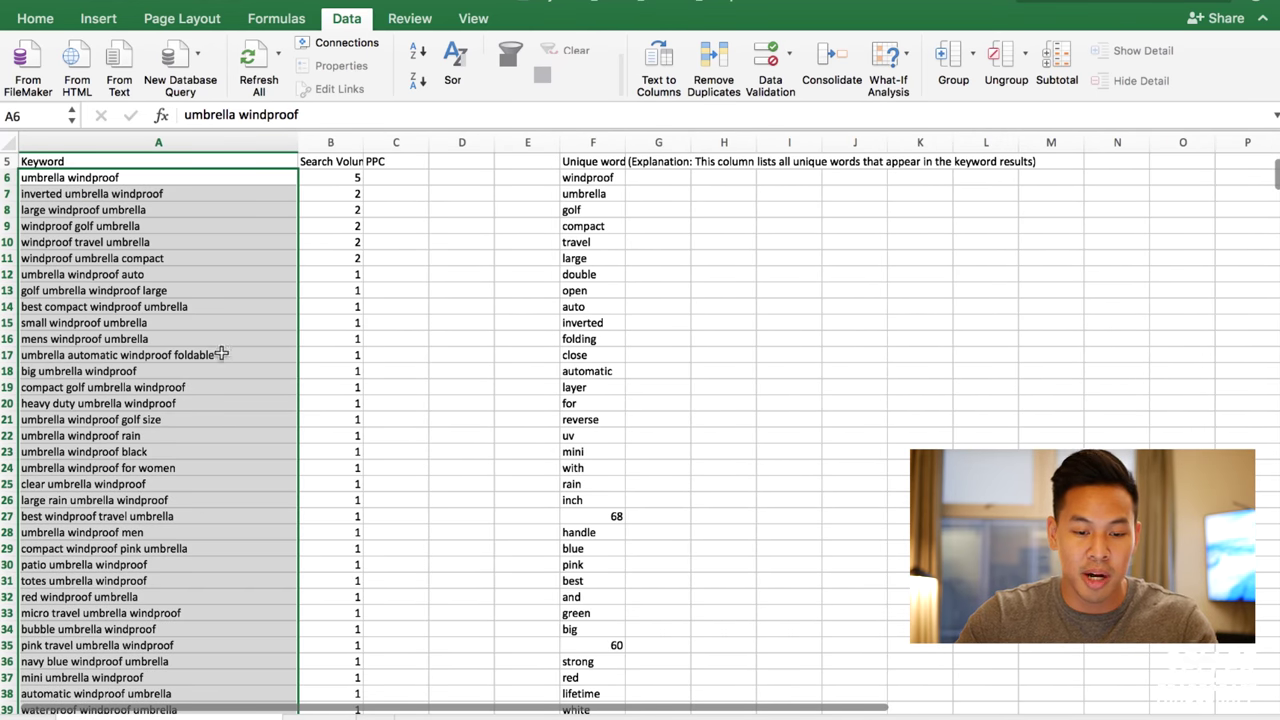
{"action": "left_click", "coordinate": [130, 178]}
{"action": "key", "text": "super+shift+Down"}
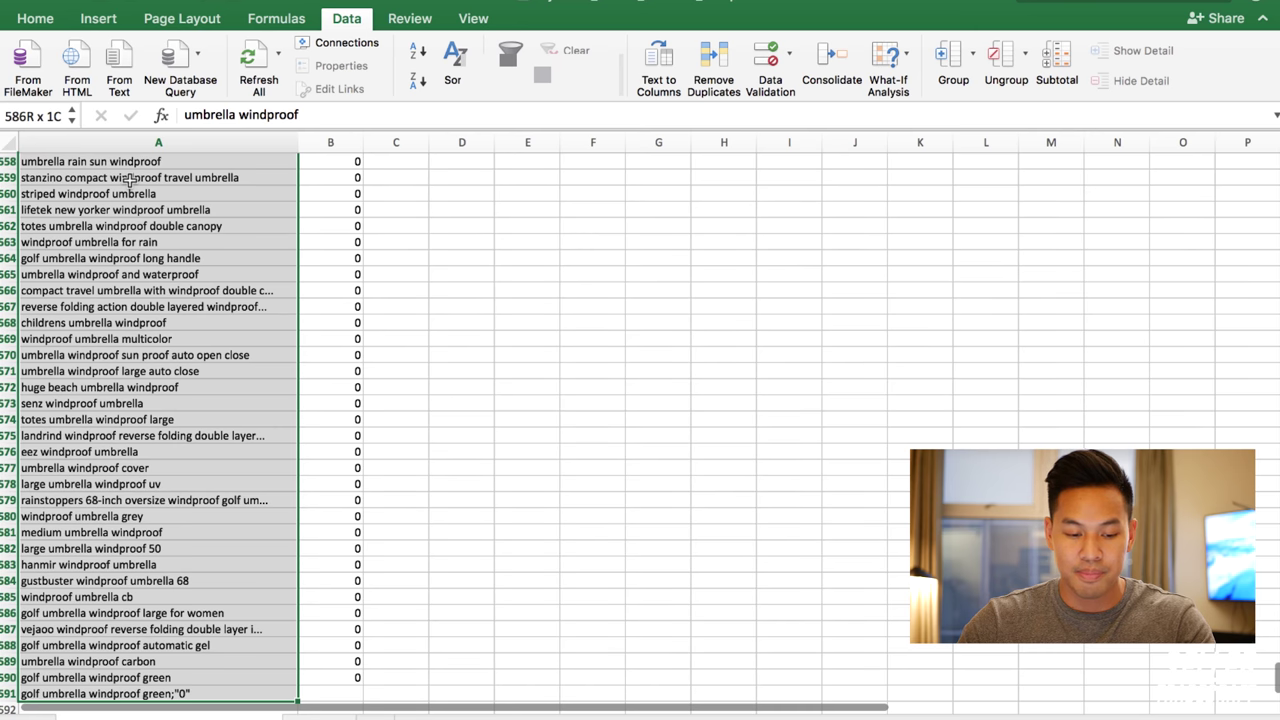
{"action": "key", "text": "super+c"}
{"action": "key", "text": "super+Tab"}
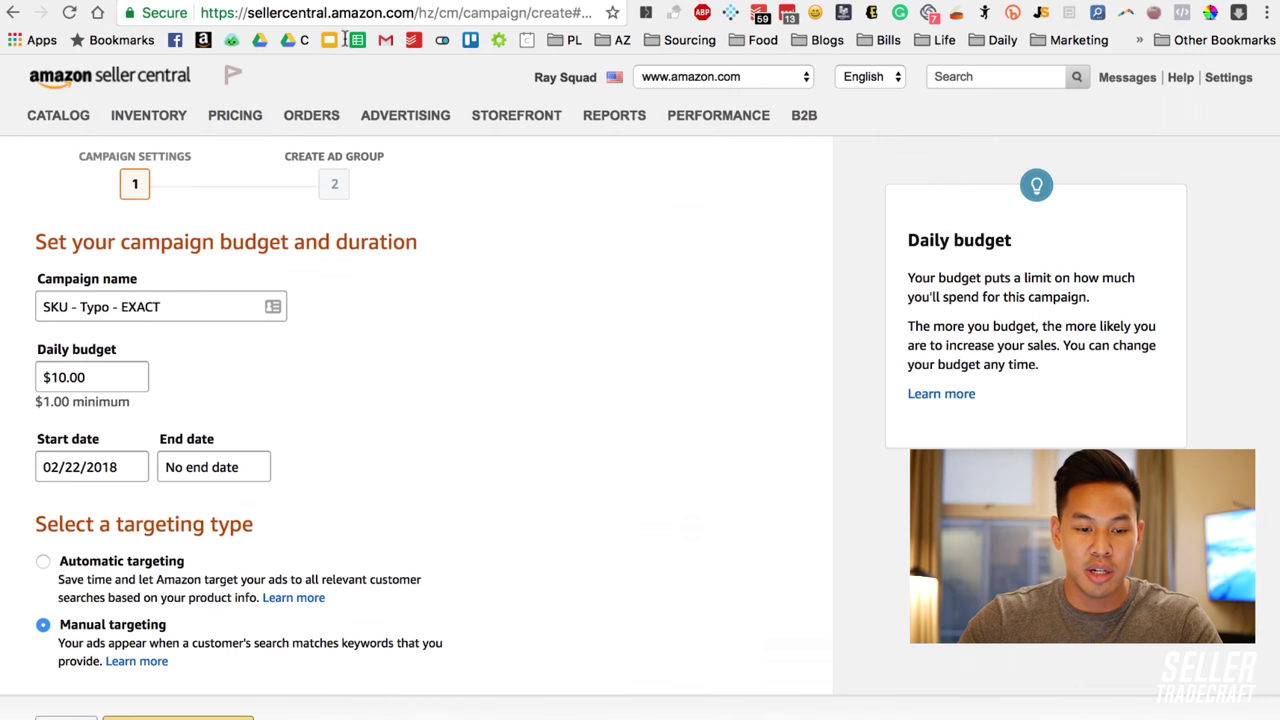
{"action": "left_click", "coordinate": [300, 3]}
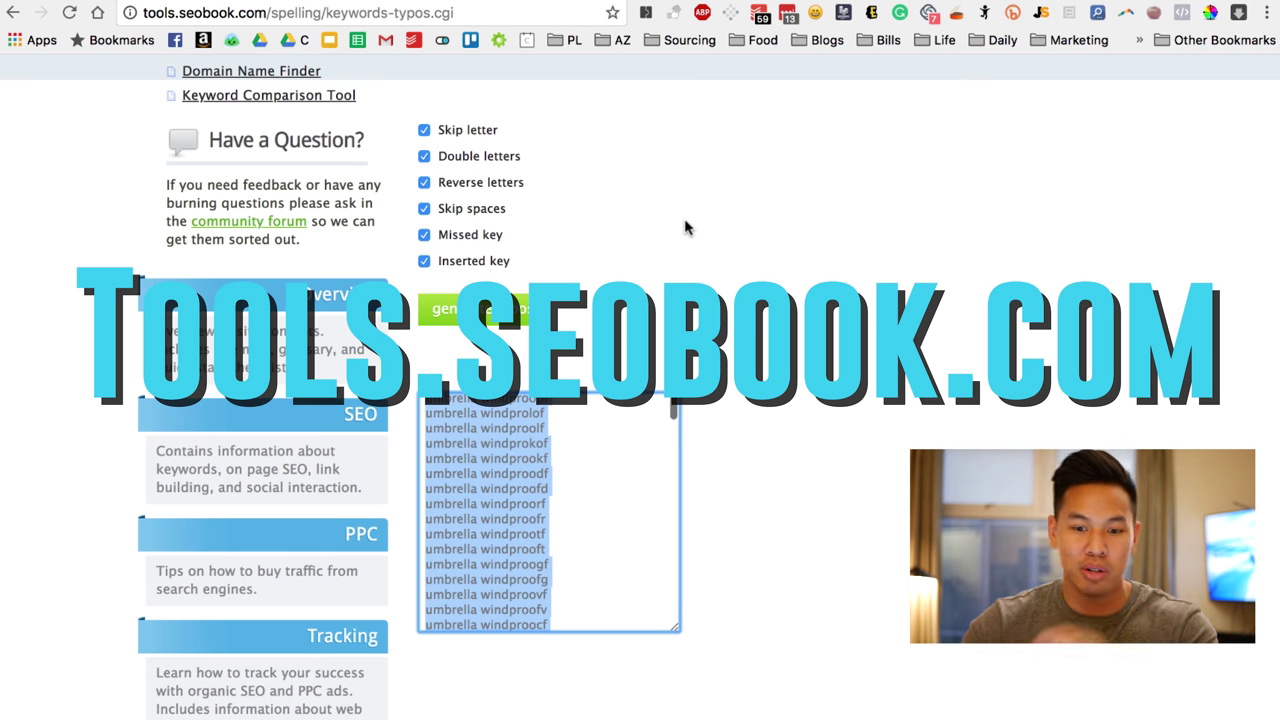
- Generate misspellings of the umbrella keyword list in the SEObook Keyword Typo Generator
{"action": "scroll", "coordinate": [684, 228], "scroll_direction": "up", "scroll_amount": 6}
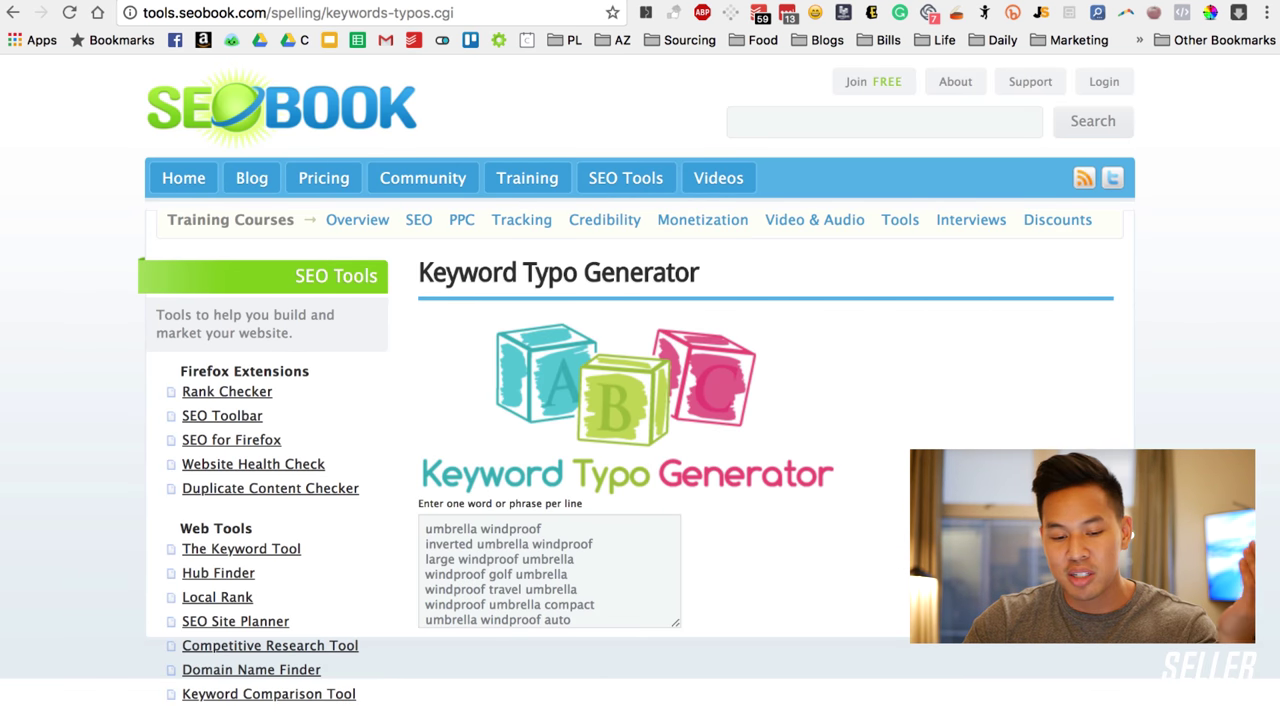
{"action": "scroll", "coordinate": [692, 420], "scroll_direction": "down", "scroll_amount": 1}
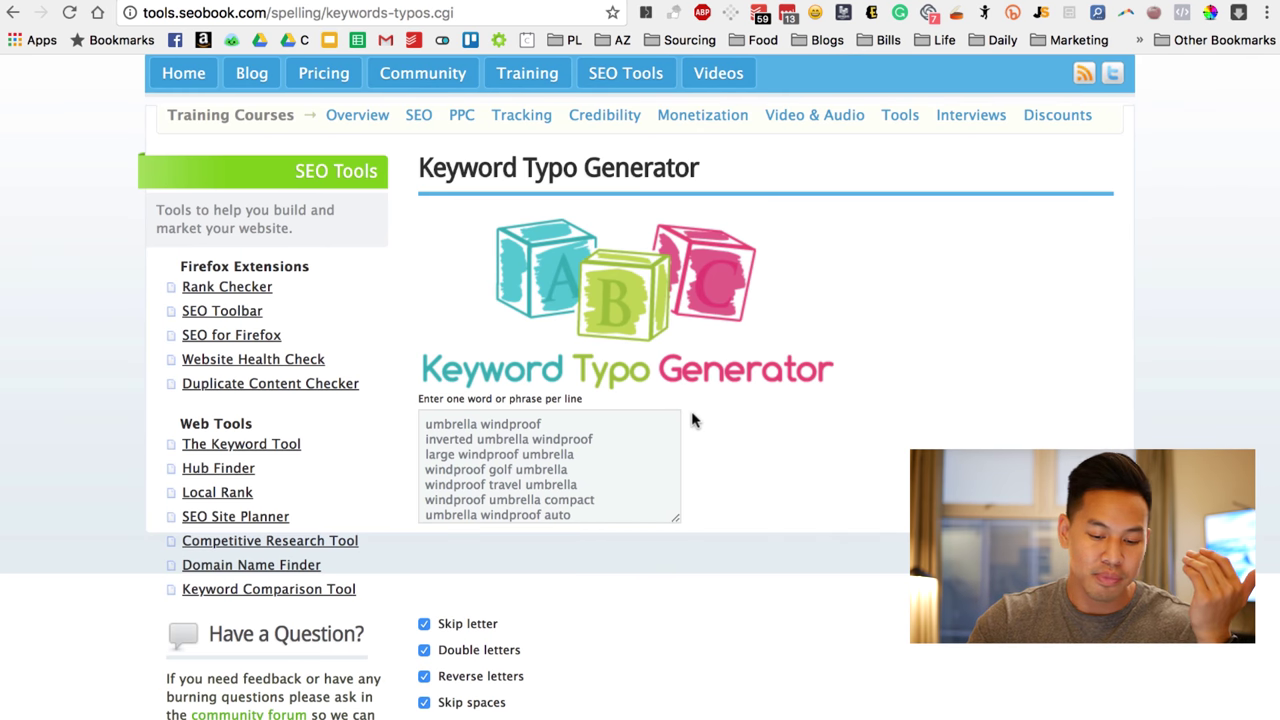
{"action": "left_click", "coordinate": [605, 466]}
{"action": "scroll", "coordinate": [605, 466], "scroll_direction": "down", "scroll_amount": 5}
{"action": "scroll", "coordinate": [780, 540], "scroll_direction": "down", "scroll_amount": 1}
{"action": "scroll", "coordinate": [780, 540], "scroll_direction": "down", "scroll_amount": 1}
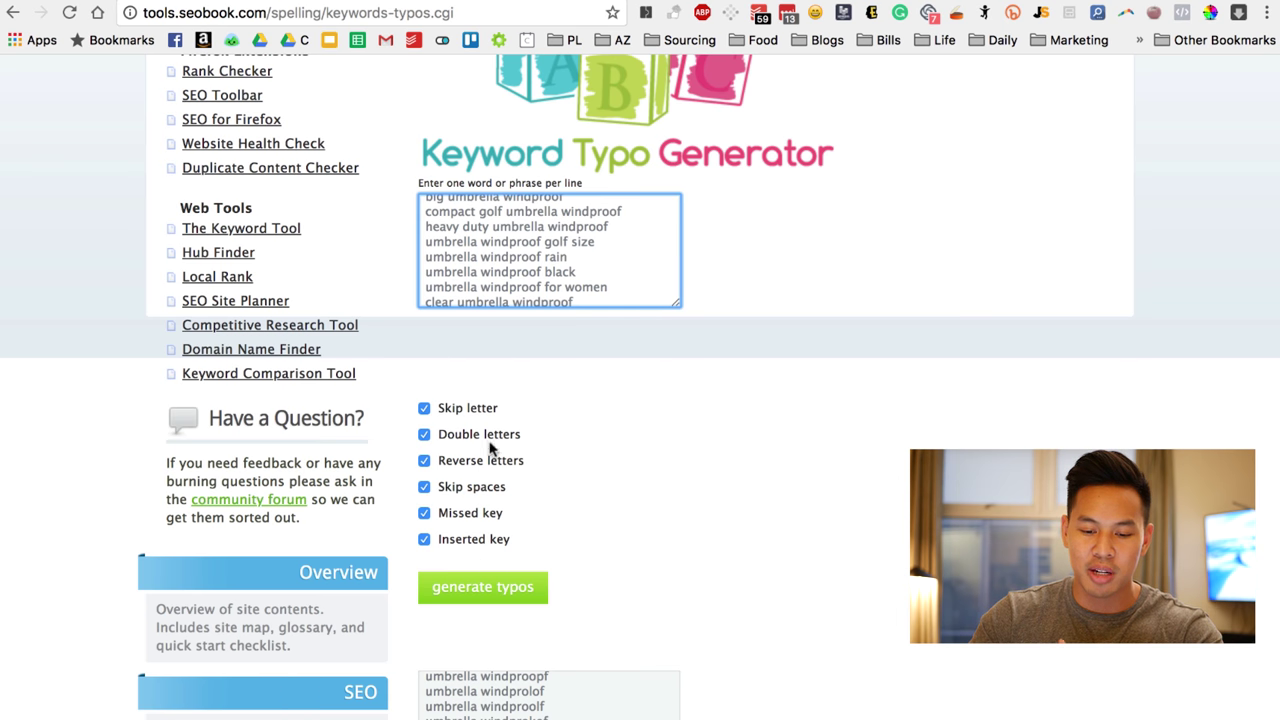
{"action": "left_click", "coordinate": [549, 604]}
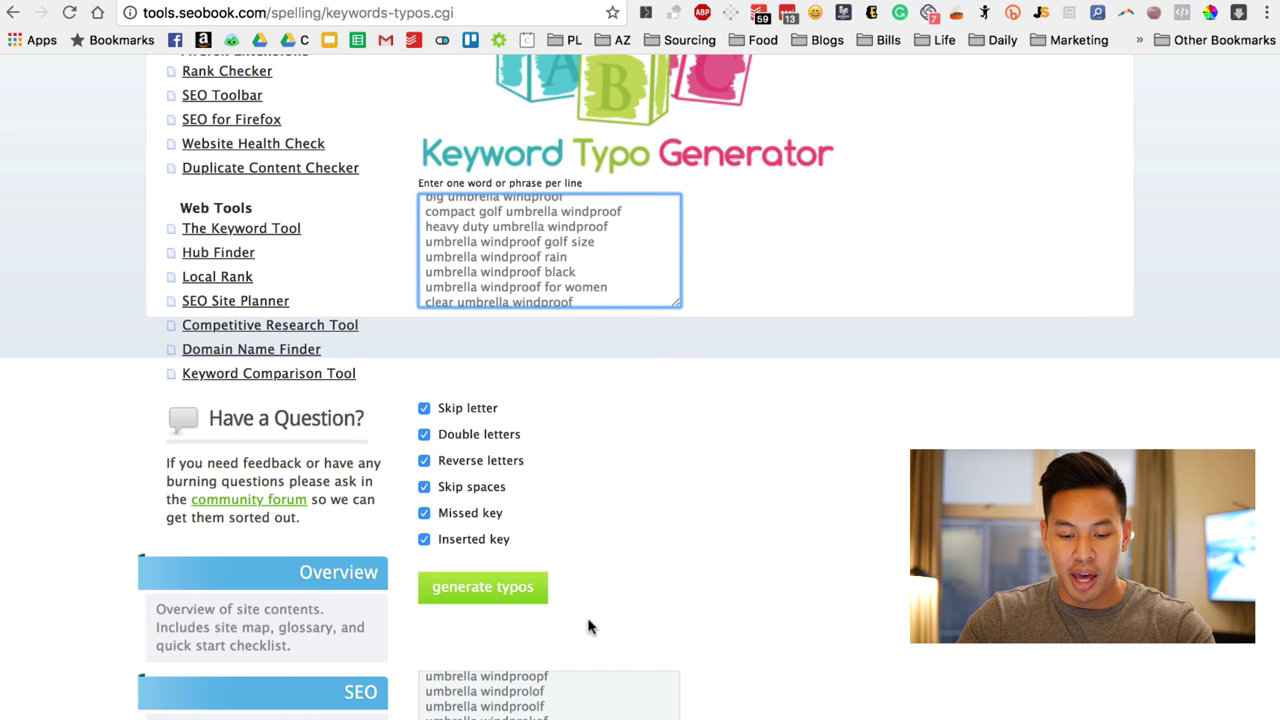
- Copy all the generated typos and paste them into column A in Excel
{"action": "scroll", "coordinate": [595, 615], "scroll_direction": "down", "scroll_amount": 1}
{"action": "scroll", "coordinate": [797, 541], "scroll_direction": "down", "scroll_amount": 2}
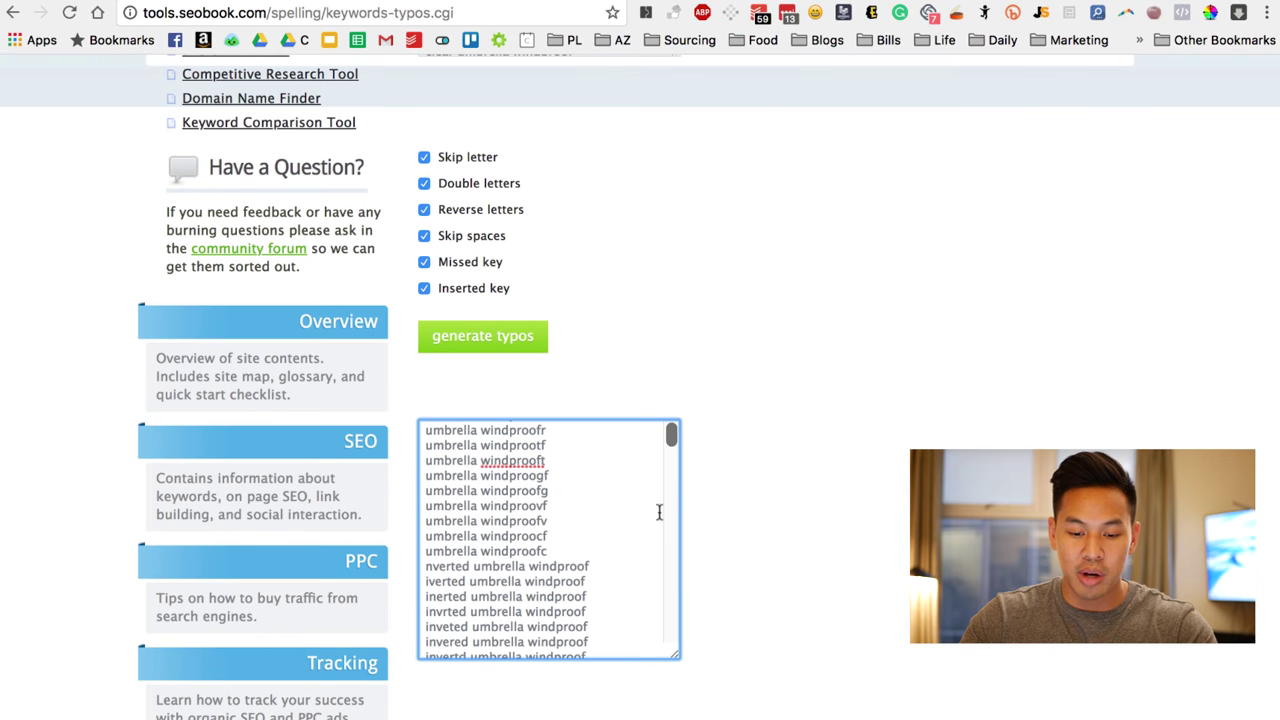
{"action": "key", "text": "super+a"}
{"action": "key", "text": "ctrl+Left"}
{"action": "key", "text": "super+v"}
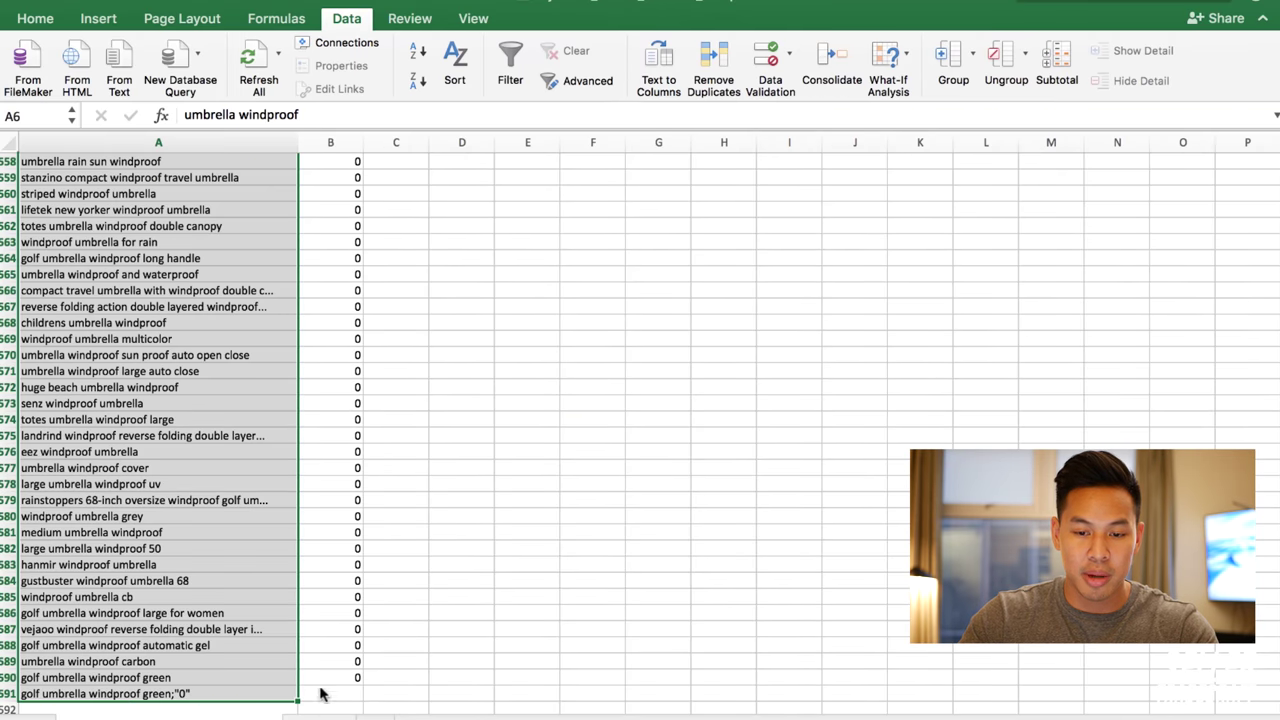
- Confirm the pasted typo list in column A runs to row 59735 and select the whole list
{"action": "key", "text": "super+Up"}
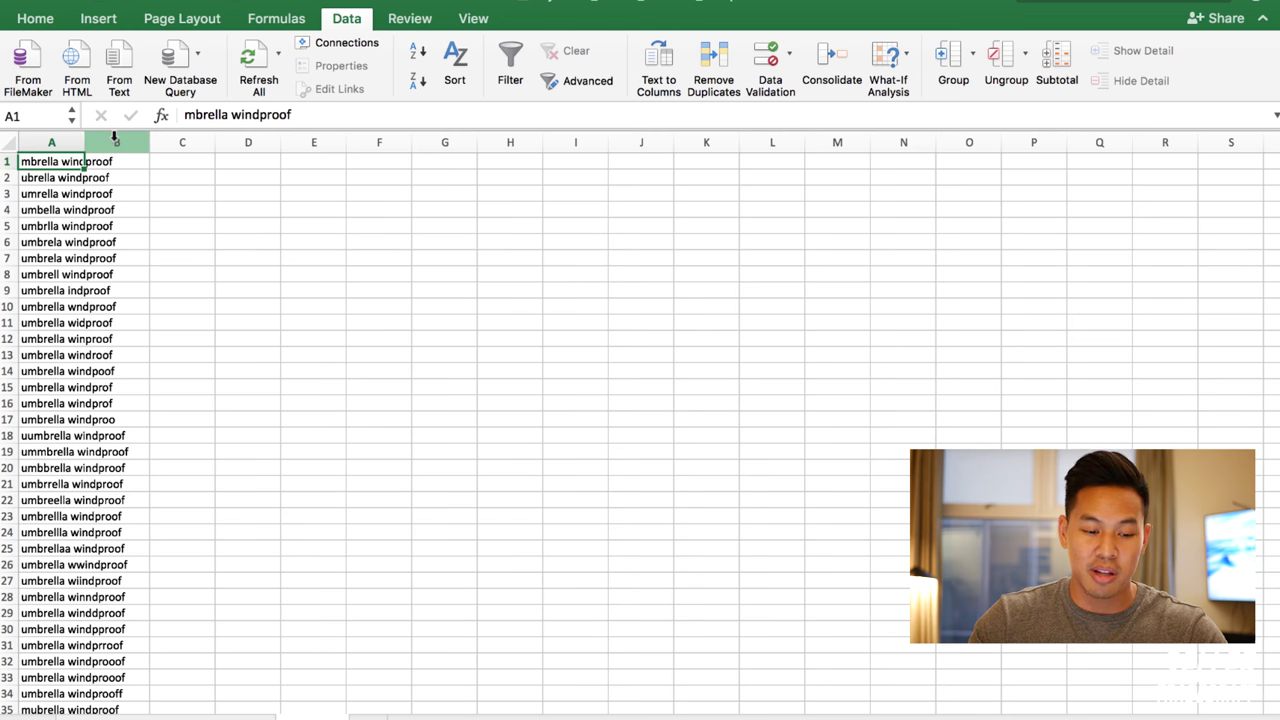
{"action": "key", "text": "super+Down"}
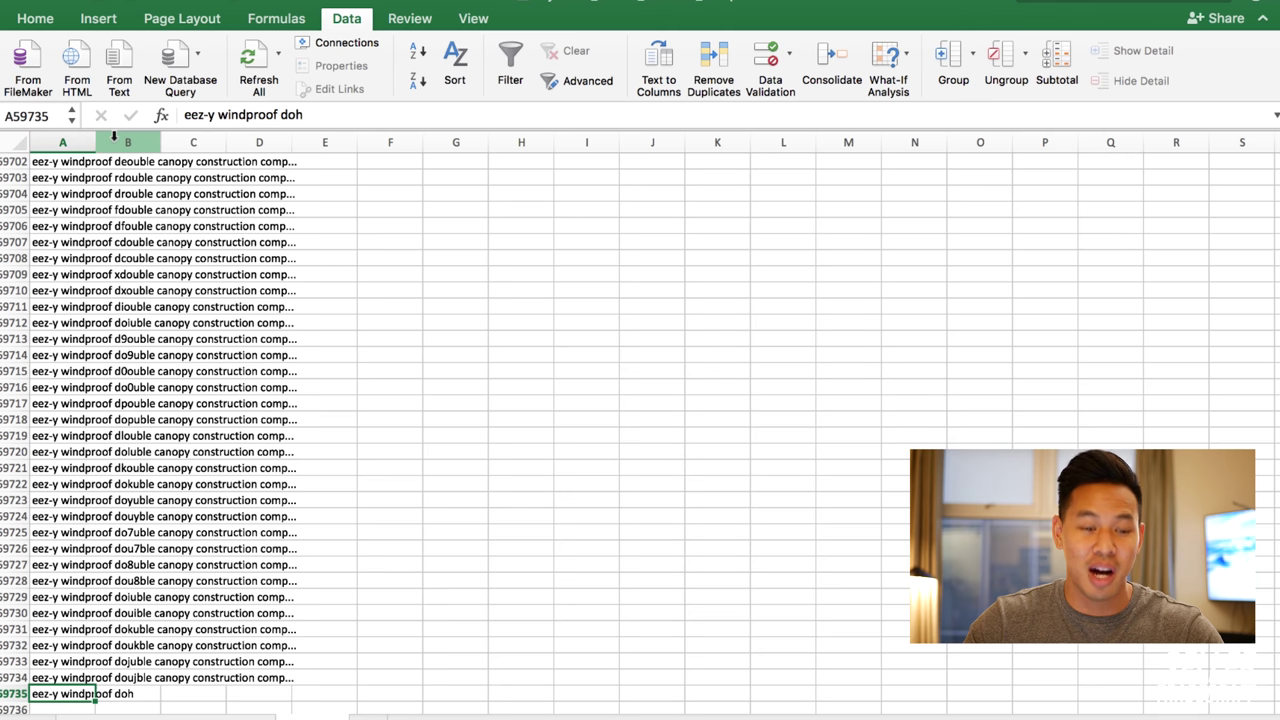
{"action": "key", "text": "super+shift+Up"}
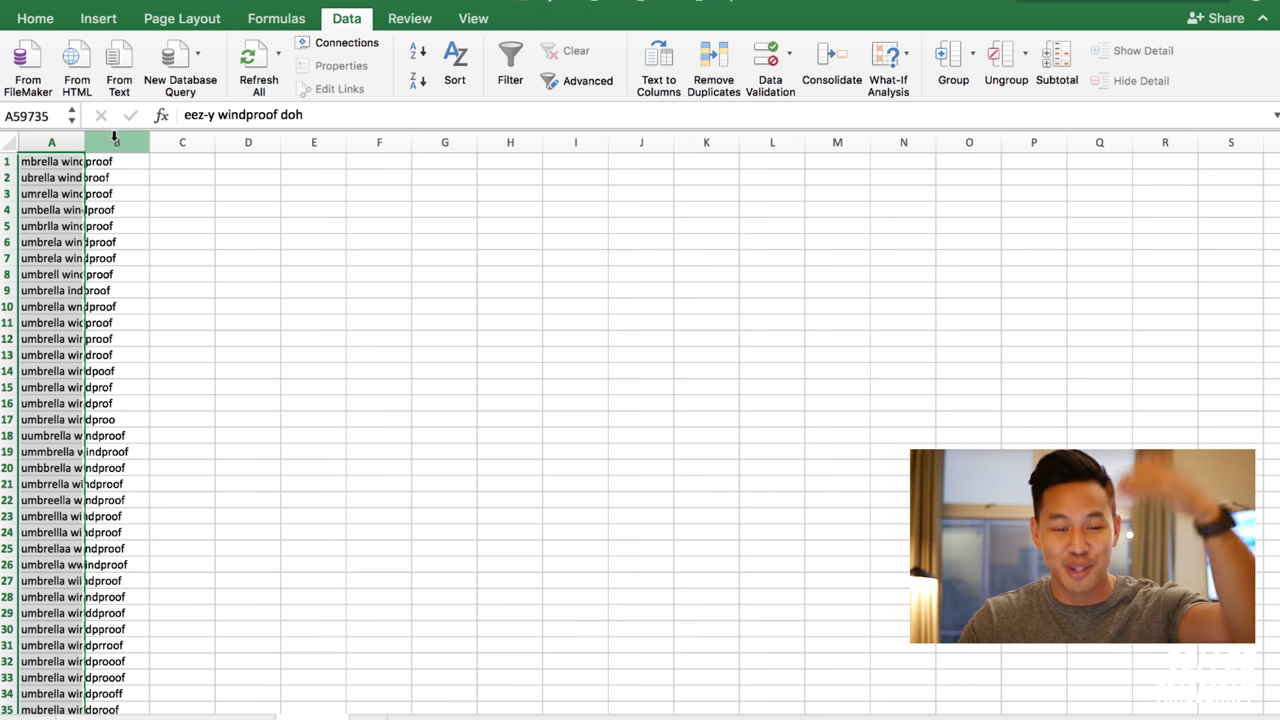
{"action": "key", "text": "ctrl+Right"}
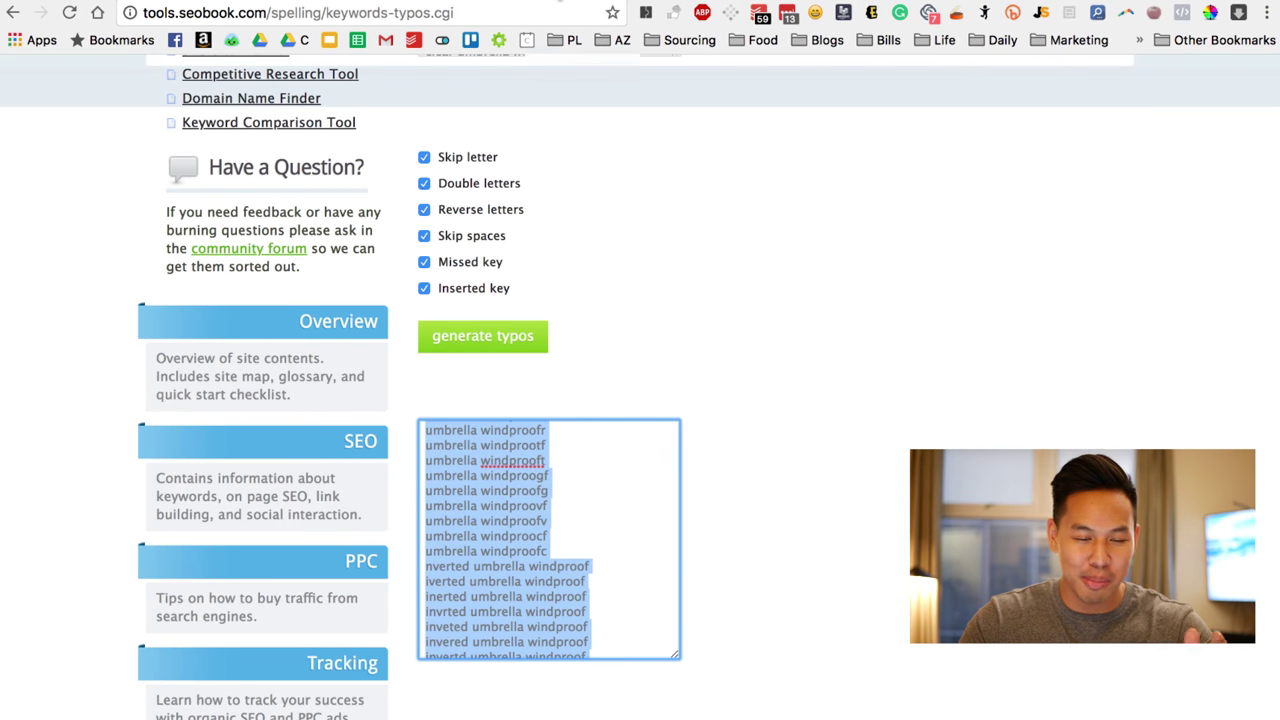
- Return to the Seller Central campaign creation tab
{"action": "key", "text": "ctrl+Tab"}
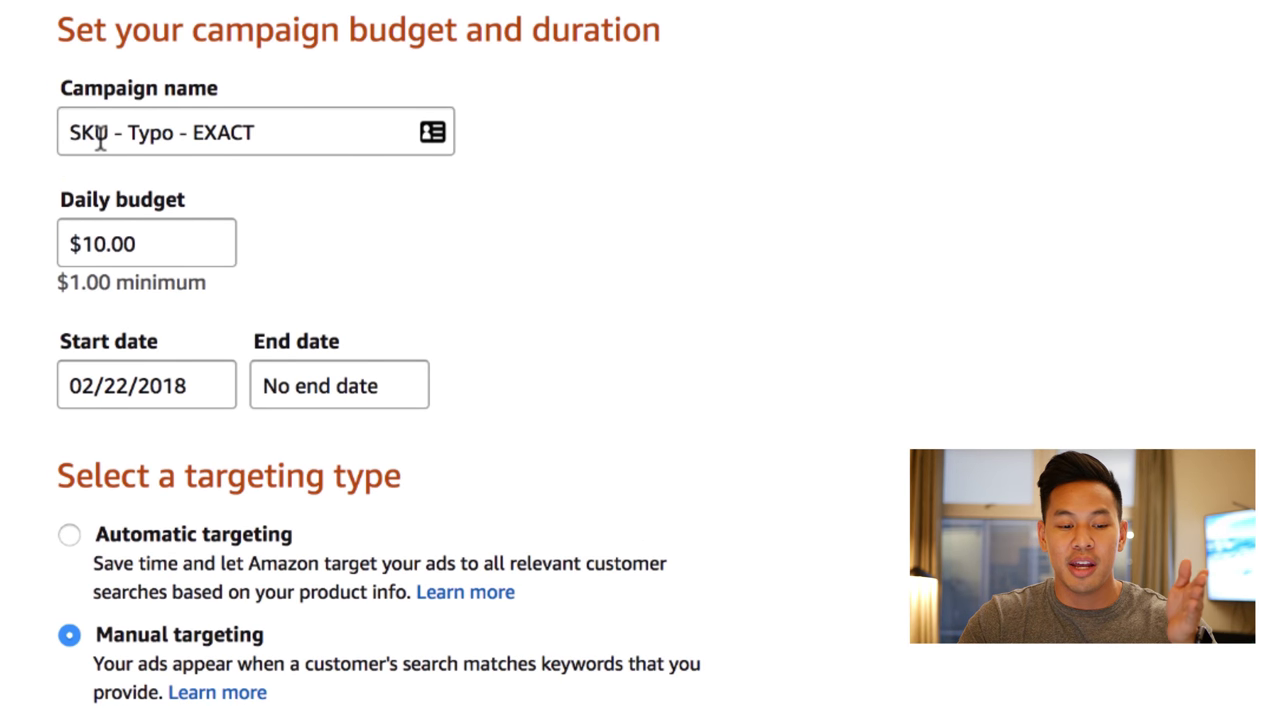
- Check the campaign name 'SKU - Typo - EXACT' and the $10.00 daily budget
{"action": "double_click", "coordinate": [150, 135]}
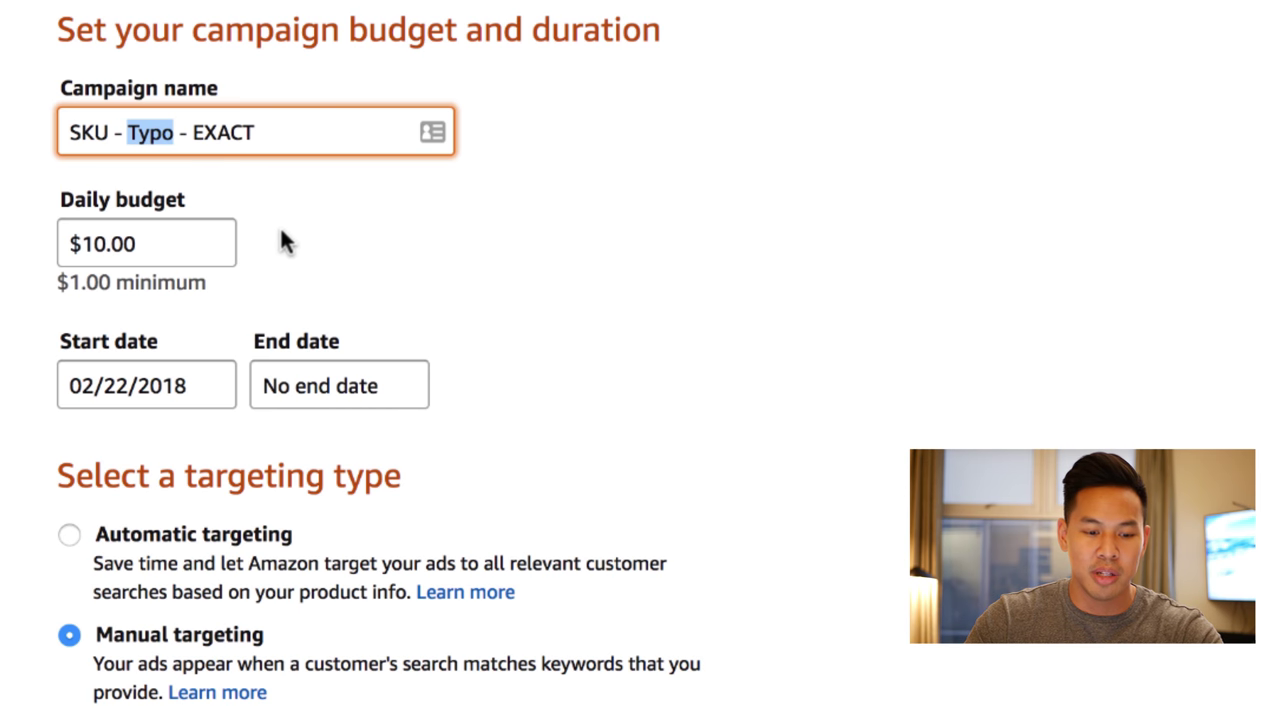
{"action": "left_click", "coordinate": [212, 228]}
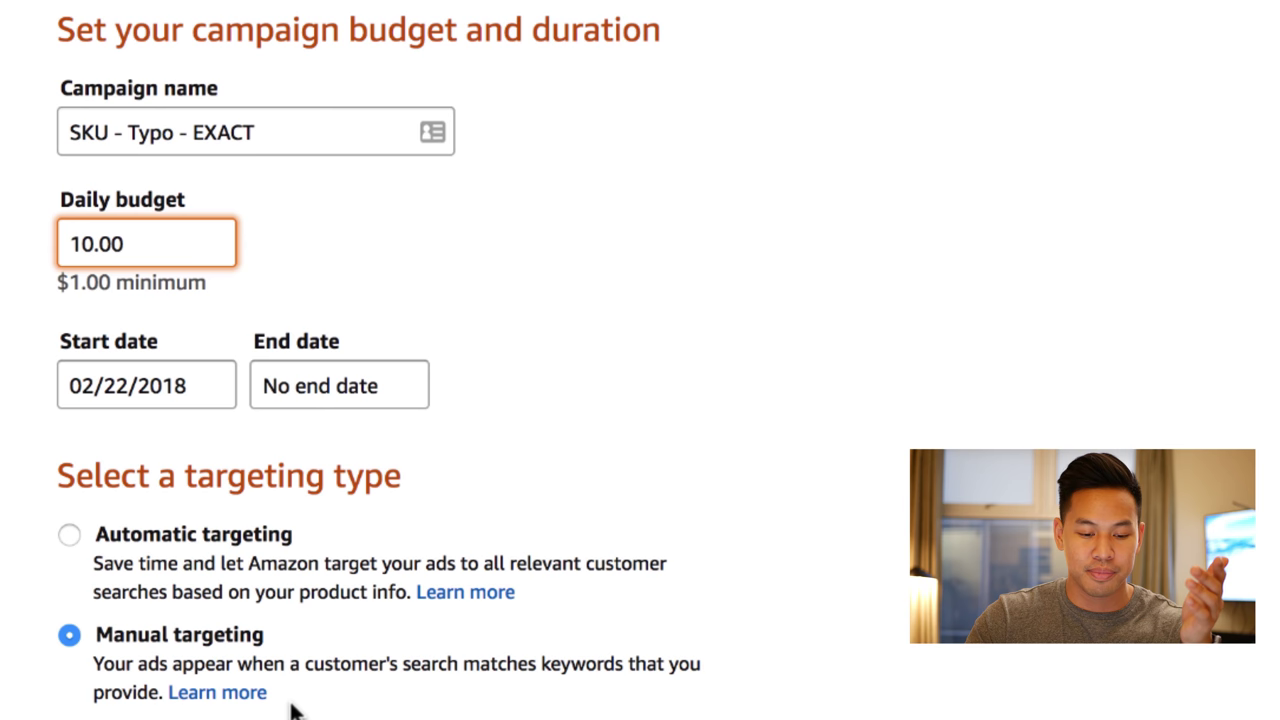
{"action": "left_click", "coordinate": [856, 506]}
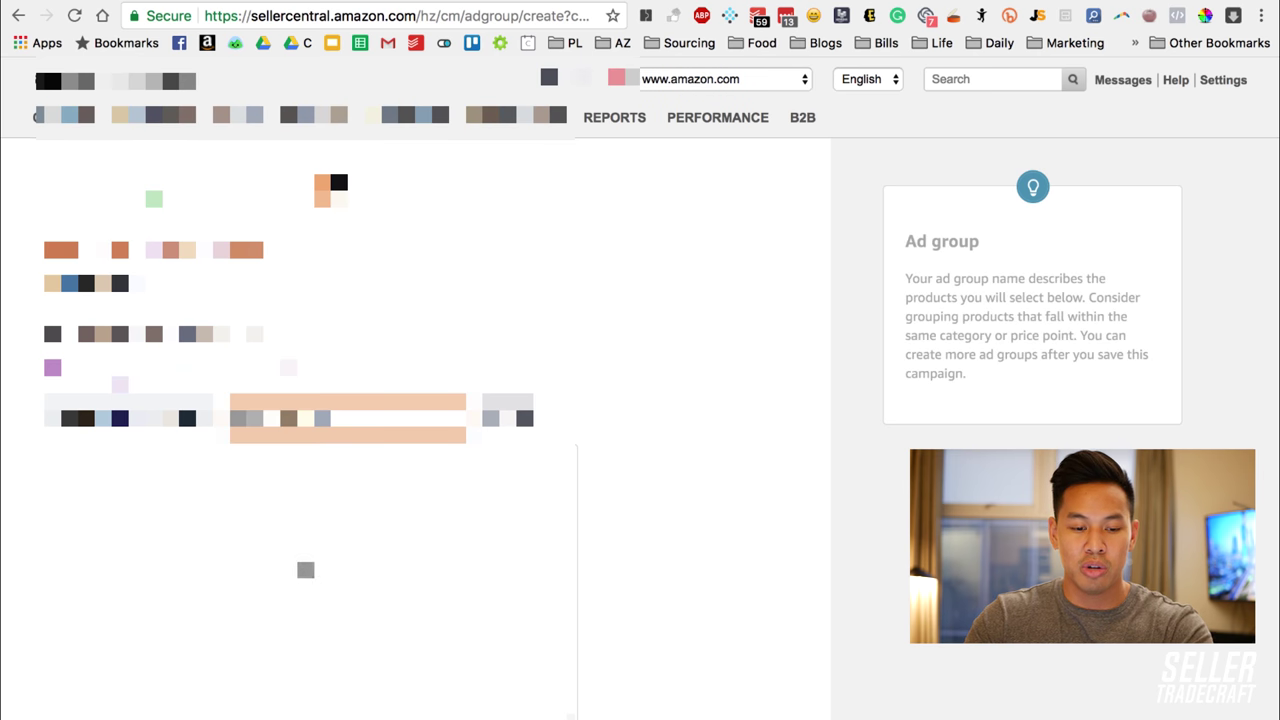
- Go to 'Set a bid and provide keywords' and choose 'Provide your own keywords'
{"action": "scroll", "coordinate": [660, 462], "scroll_direction": "down", "scroll_amount": 3}
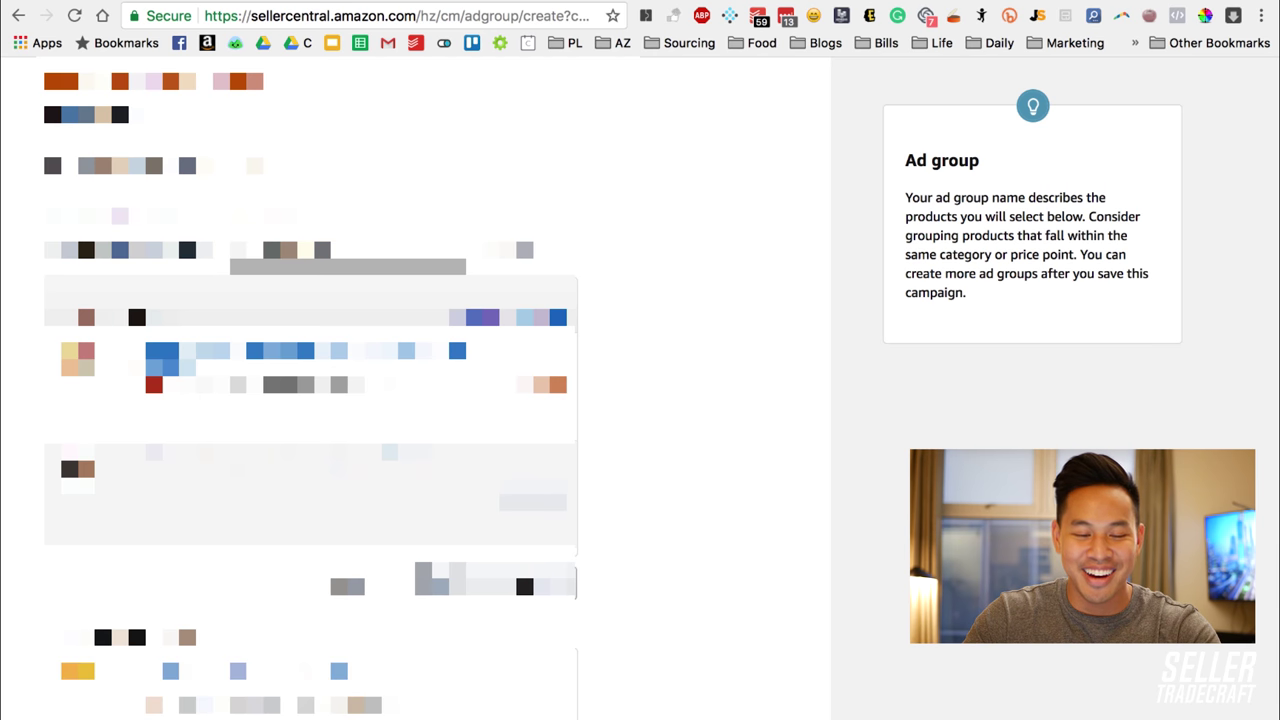
{"action": "scroll", "coordinate": [683, 409], "scroll_direction": "down", "scroll_amount": 10}
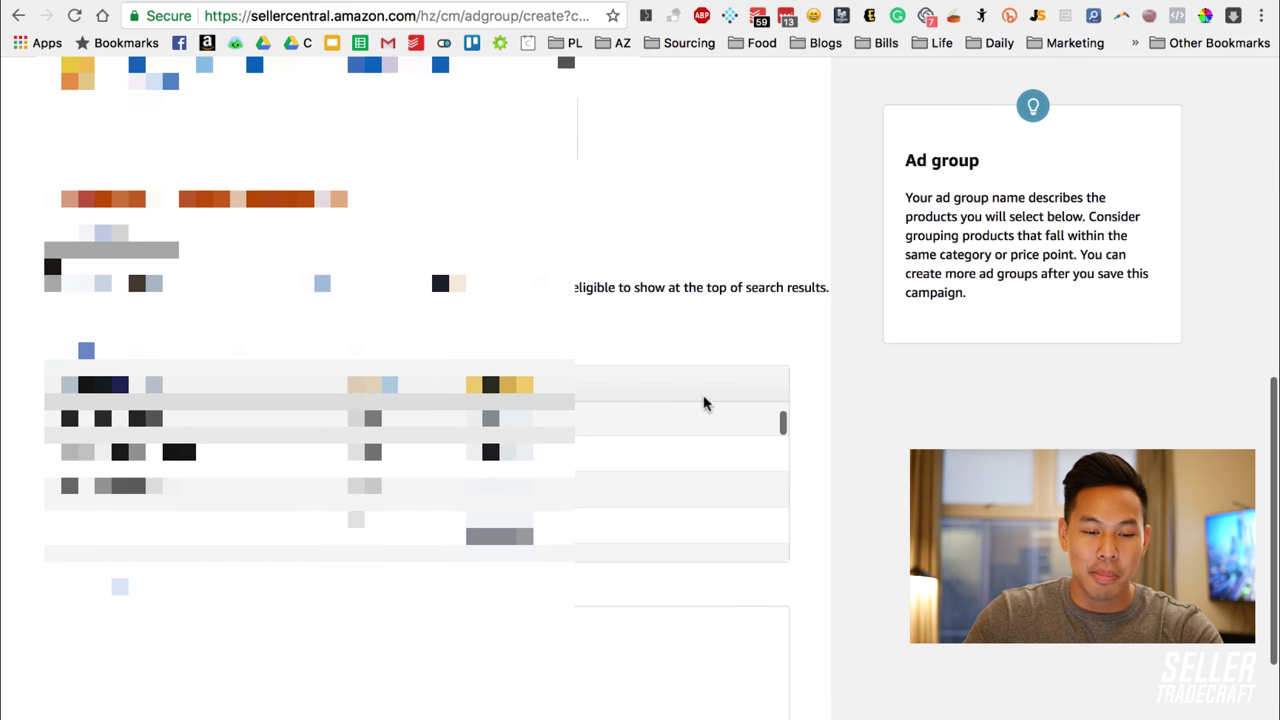
{"action": "scroll", "coordinate": [846, 434], "scroll_direction": "down", "scroll_amount": 2}
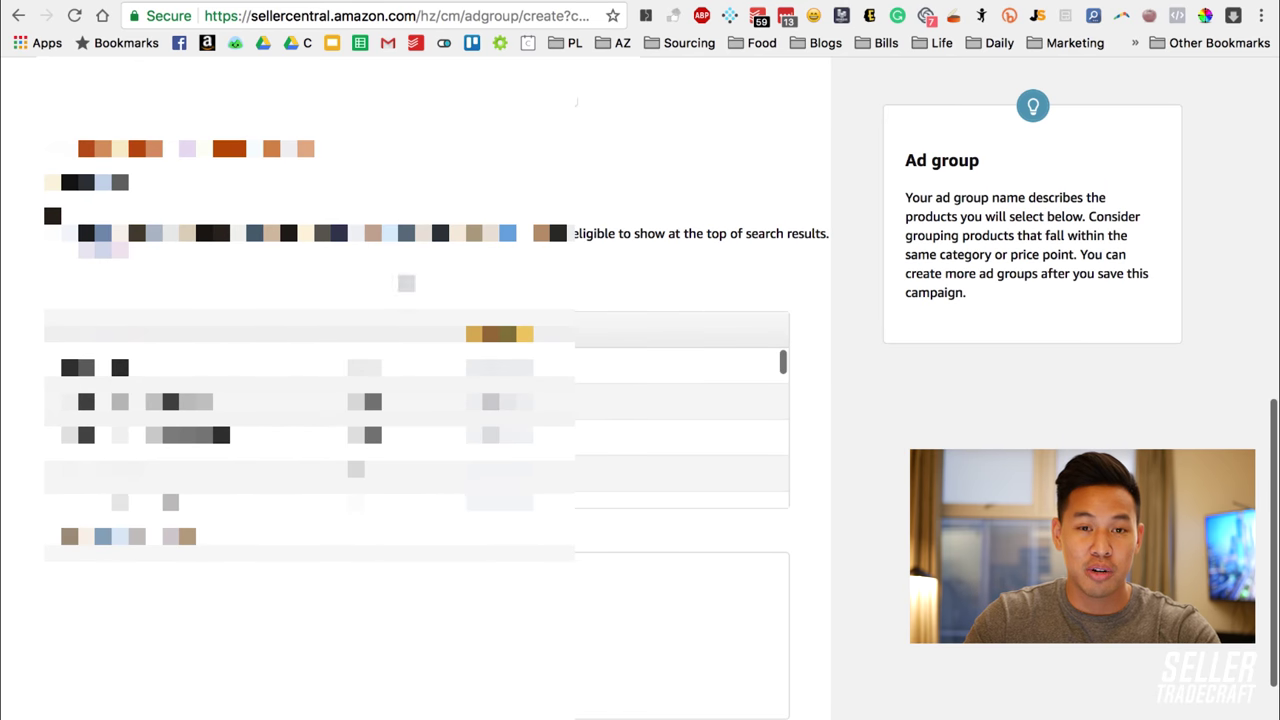
{"action": "left_click", "coordinate": [300, 292]}
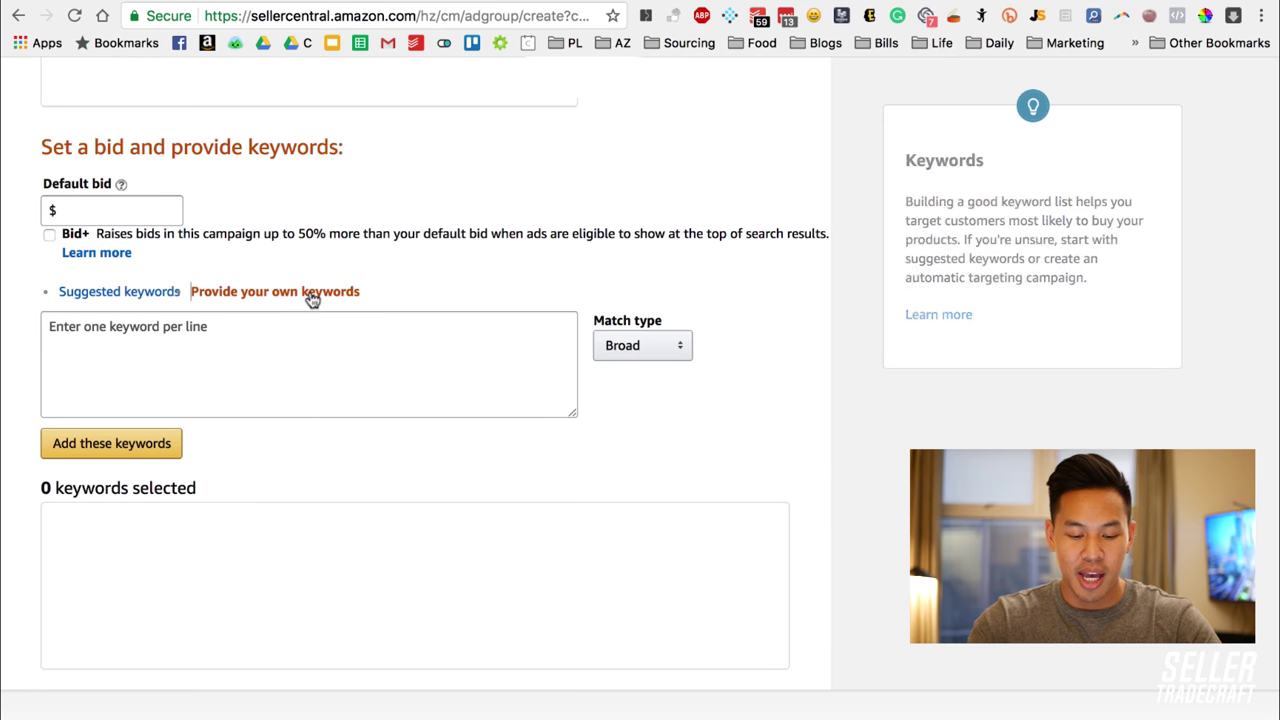
- Paste the misspelled umbrella windproof keywords into the keyword box and set match type to Exact
{"action": "left_click", "coordinate": [318, 364]}
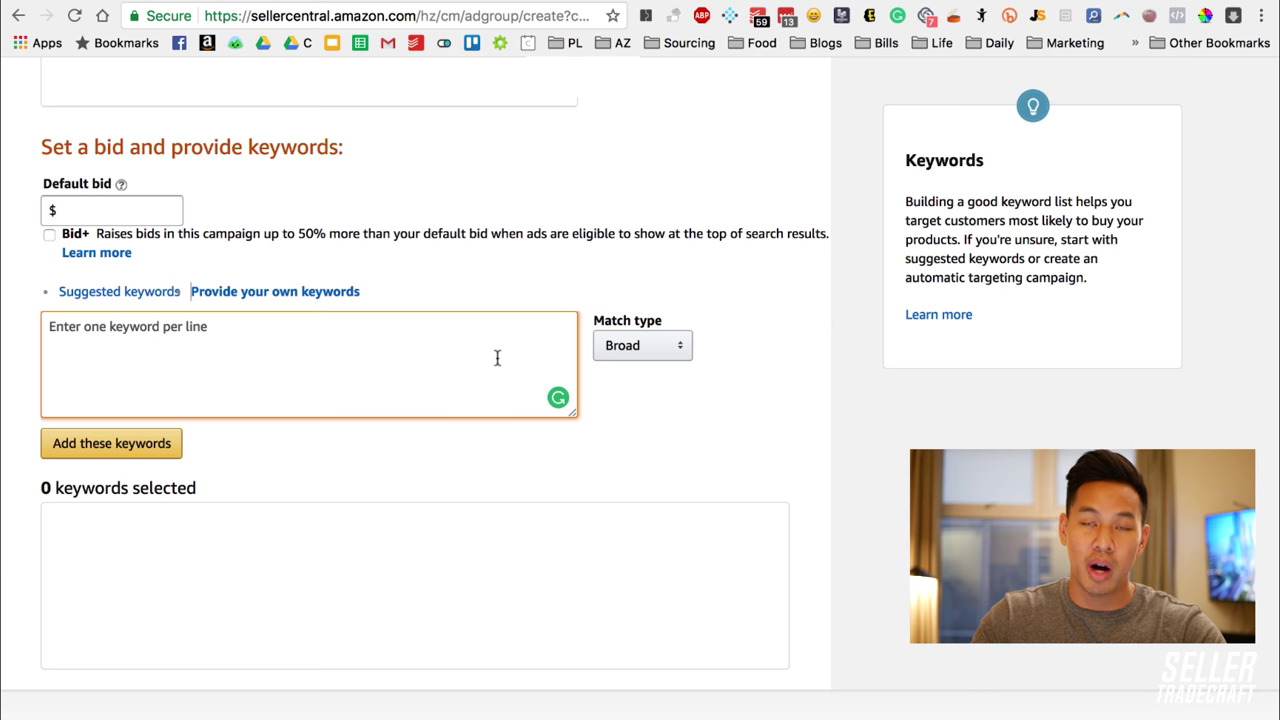
{"action": "key", "text": "super+v"}
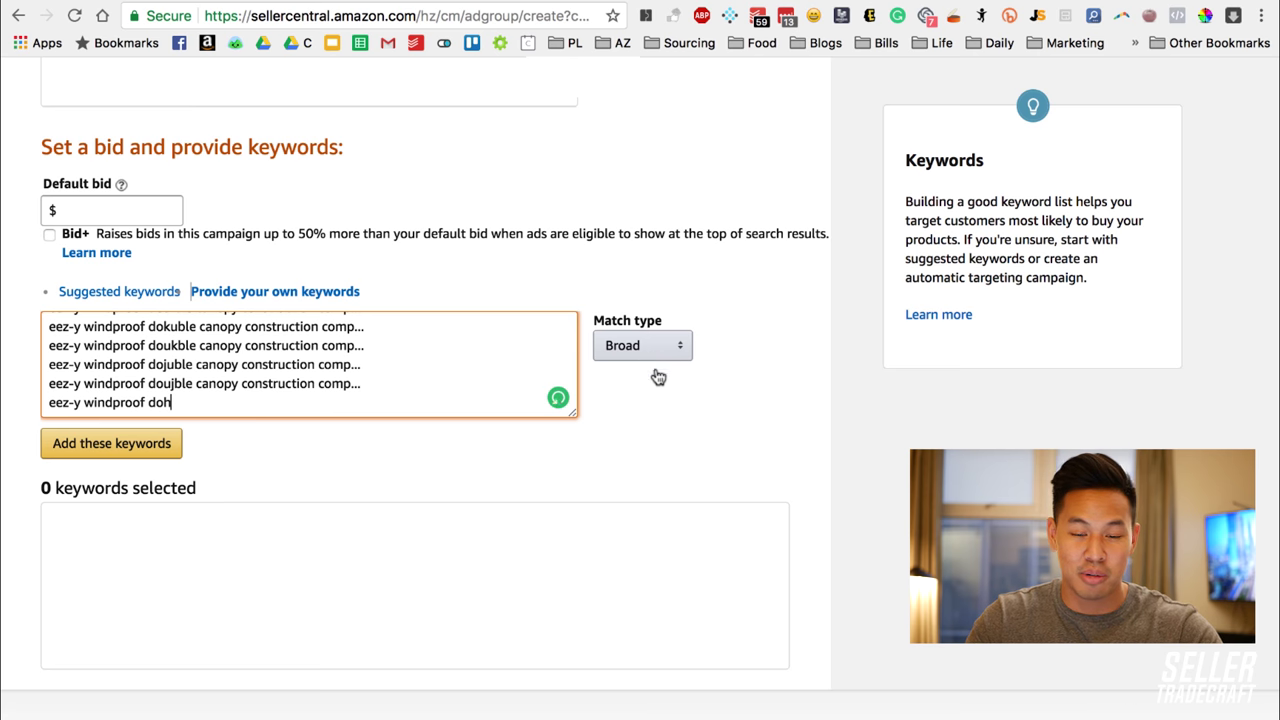
{"action": "key", "text": "Tab"}
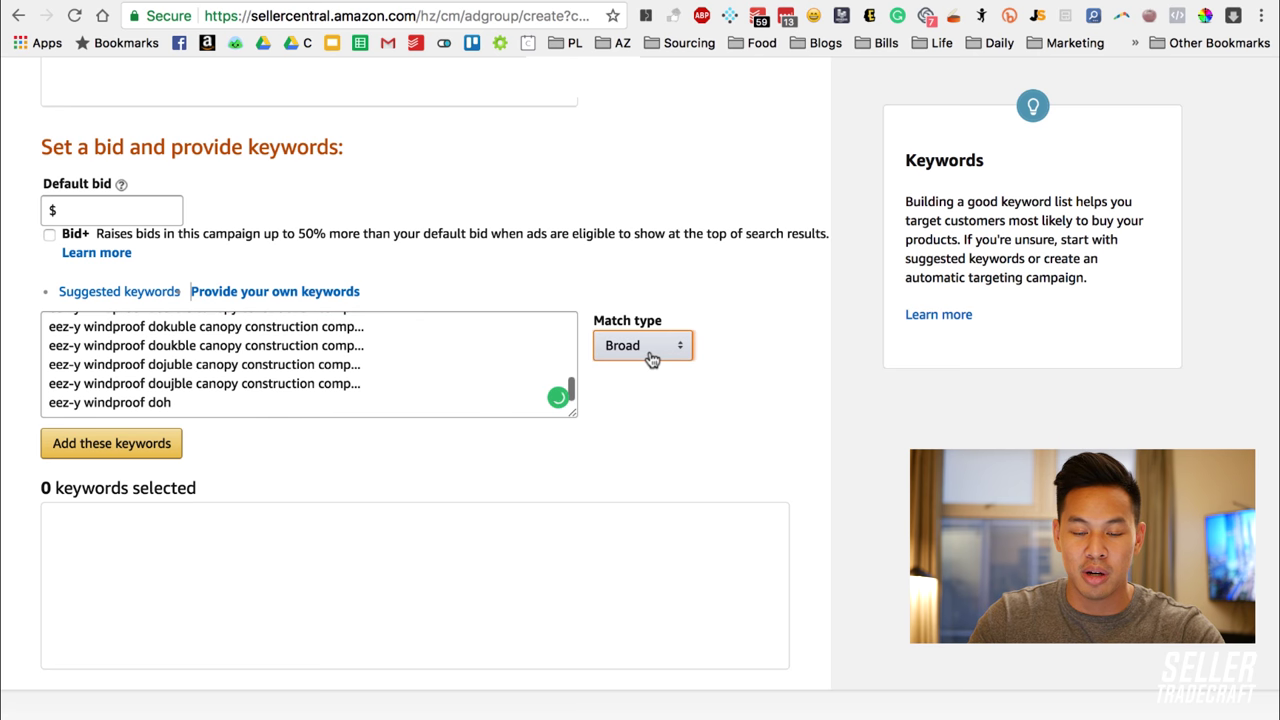
{"action": "key", "text": "space"}
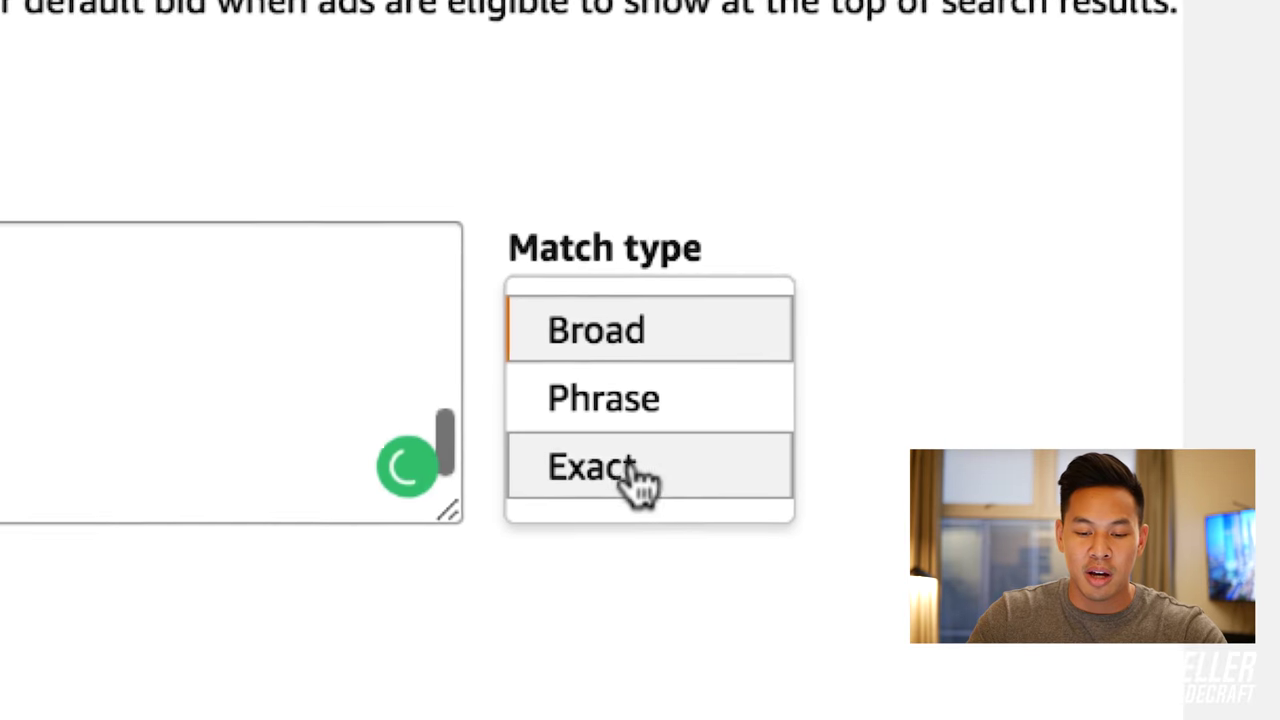
{"action": "left_click", "coordinate": [628, 474]}
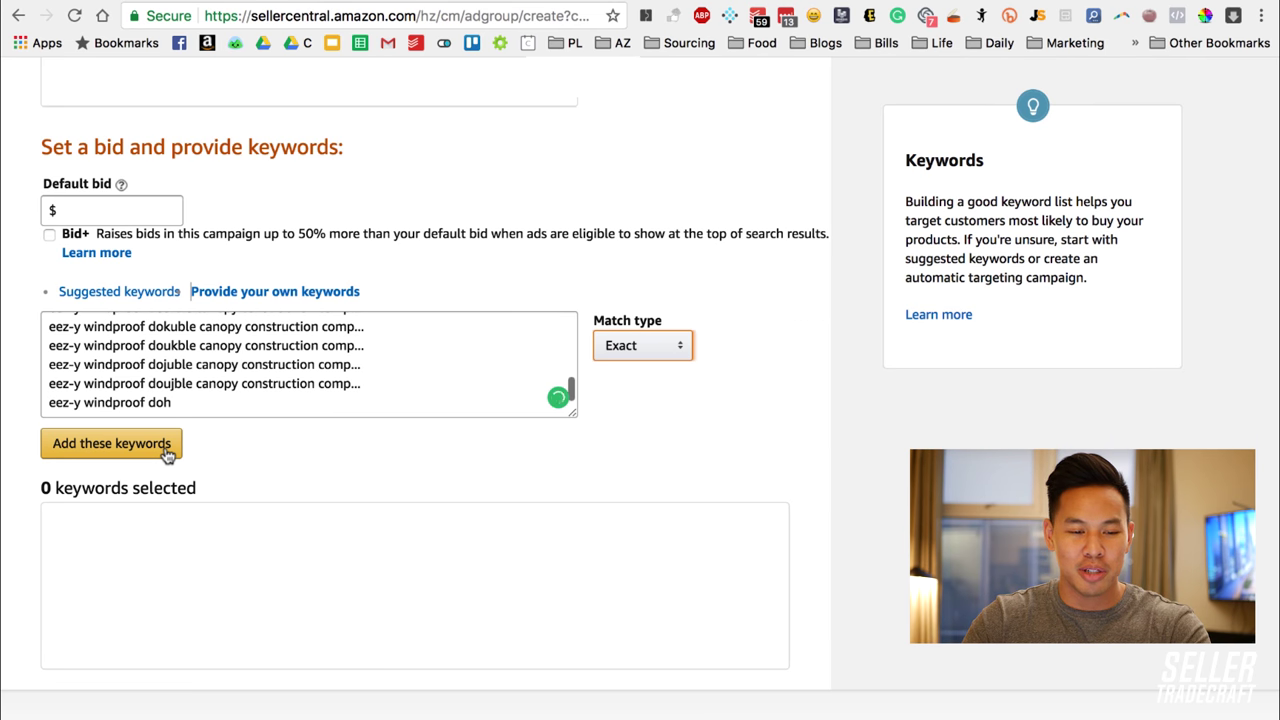
- Enter a $0.20 default bid with Bid+ enabled
{"action": "scroll", "coordinate": [168, 455], "scroll_direction": "up", "scroll_amount": 1}
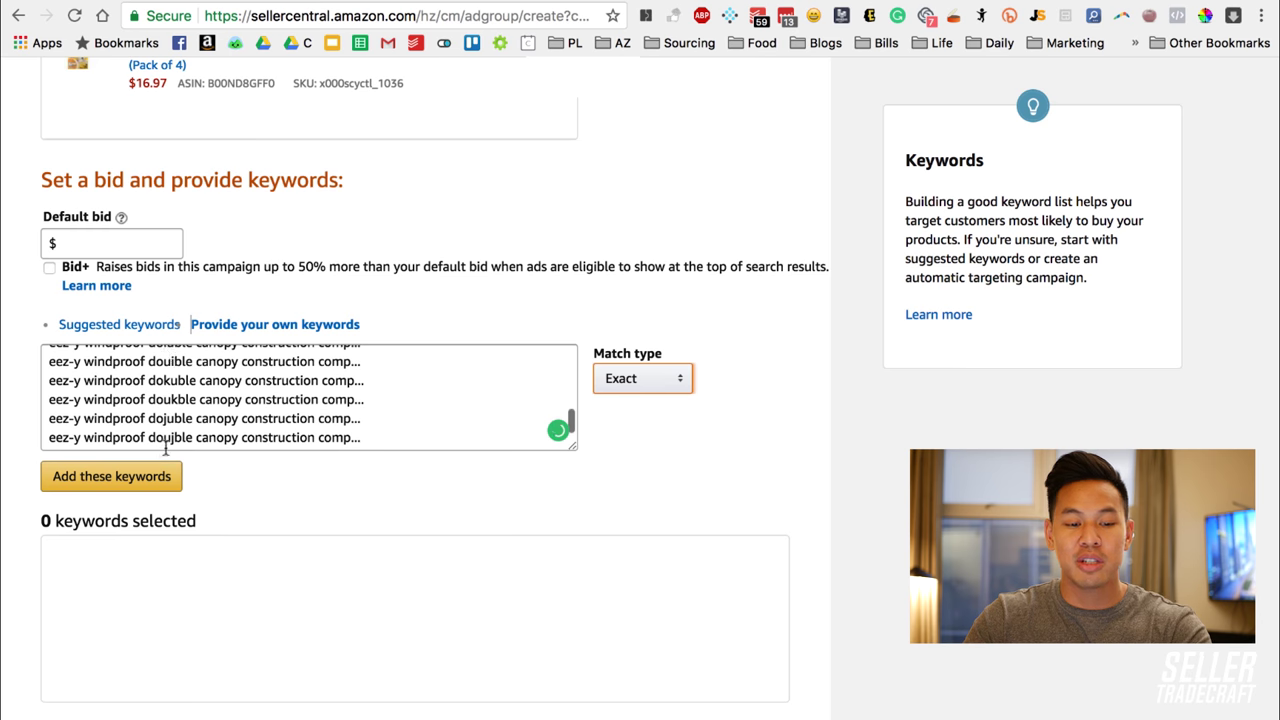
{"action": "left_click", "coordinate": [146, 241]}
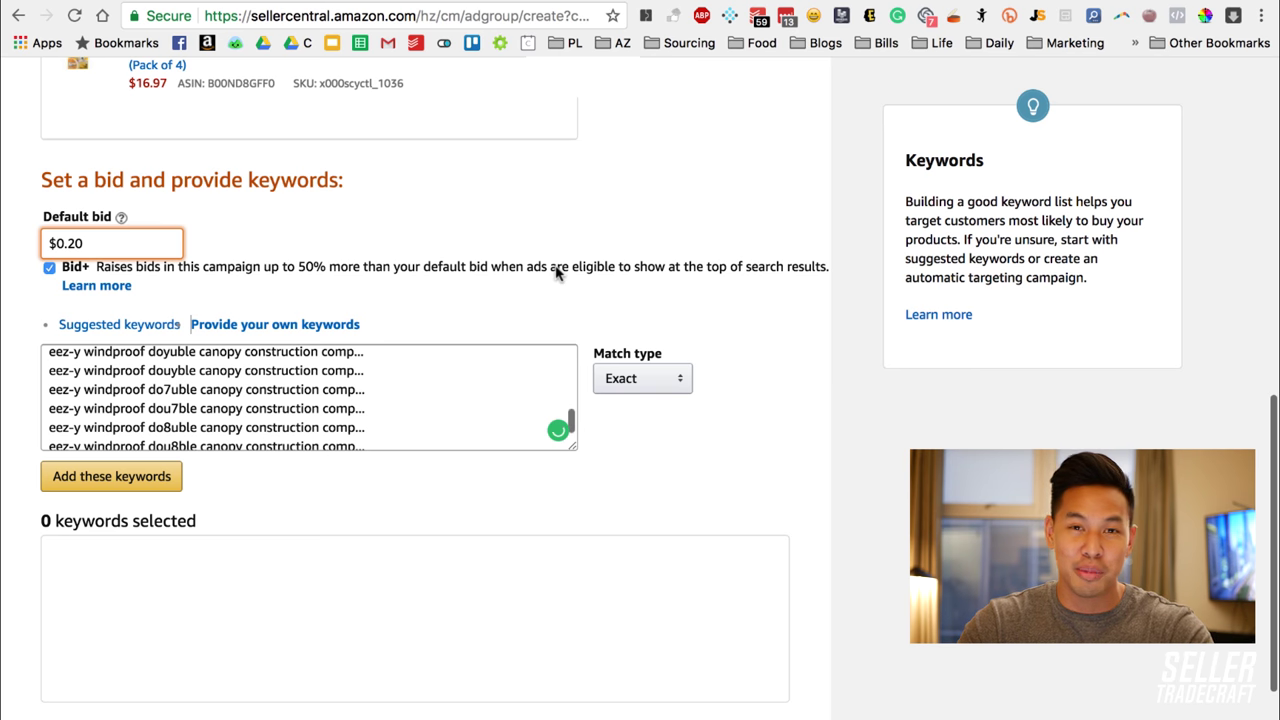
{"action": "left_click", "coordinate": [557, 273]}
{"action": "scroll", "coordinate": [557, 271], "scroll_direction": "up", "scroll_amount": 3}
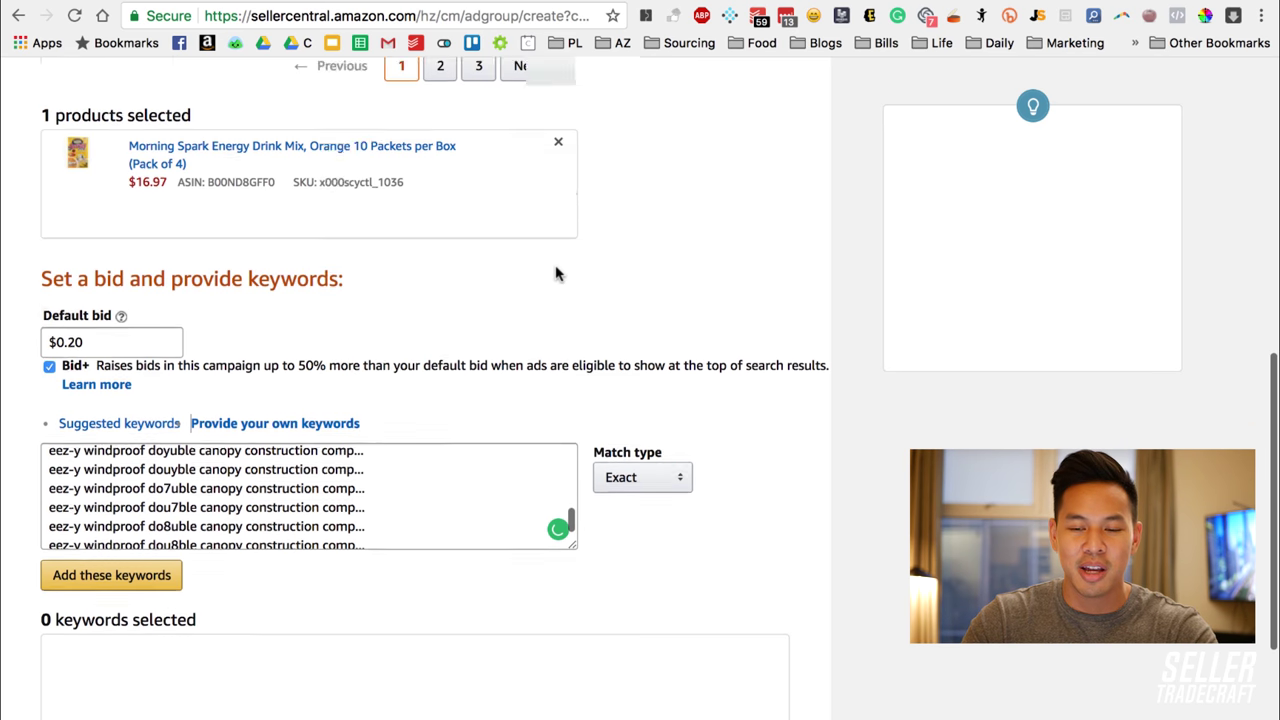
{"action": "scroll", "coordinate": [650, 352], "scroll_direction": "down", "scroll_amount": 3}
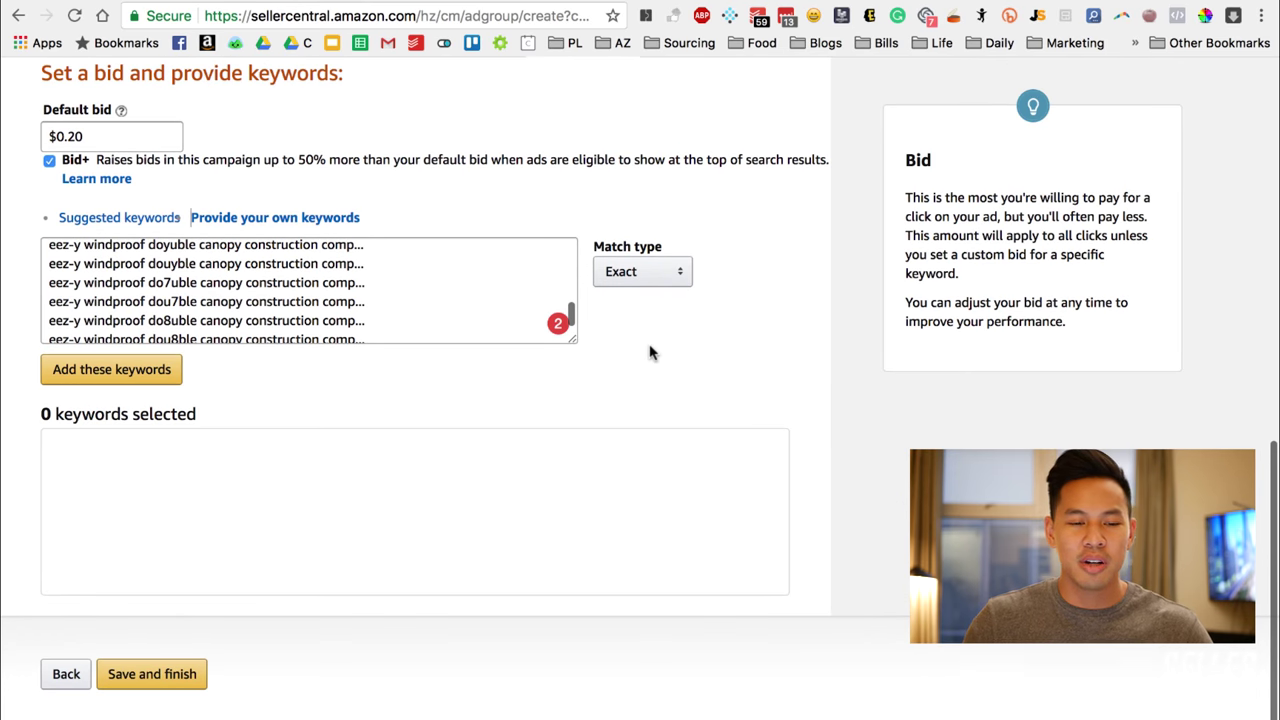